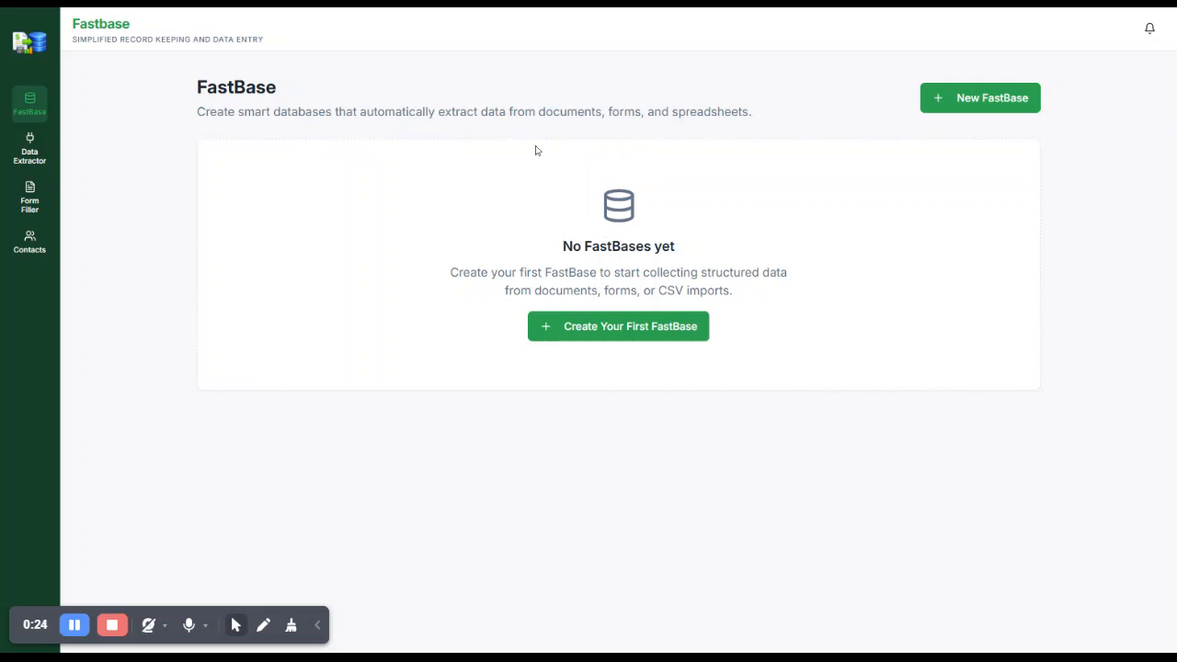
Start a new FastBase, browse the Real Estate and Sales & CRM templates, and choose the Purchase Orders template.
click(629, 331)
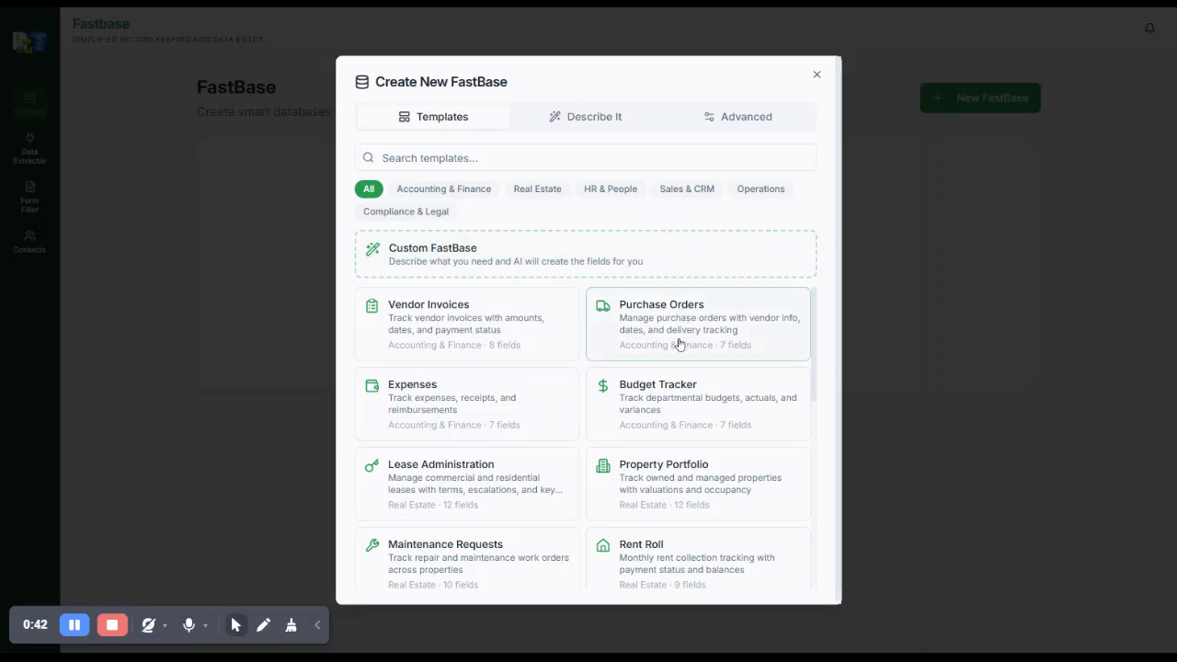
click(539, 193)
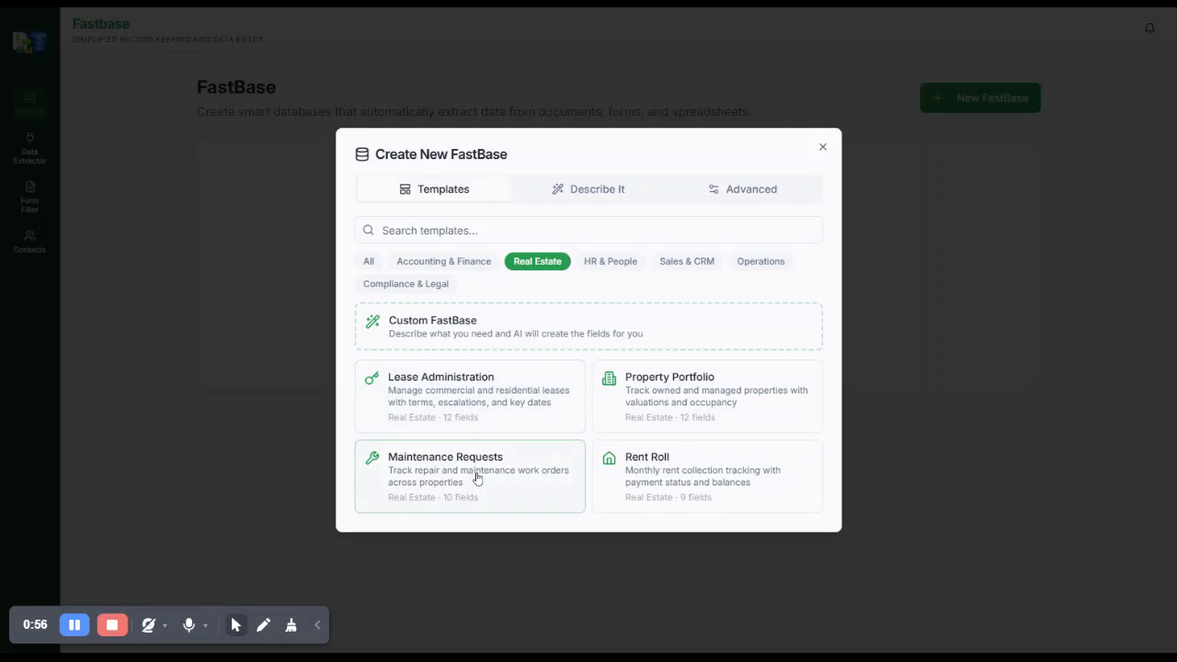
click(680, 262)
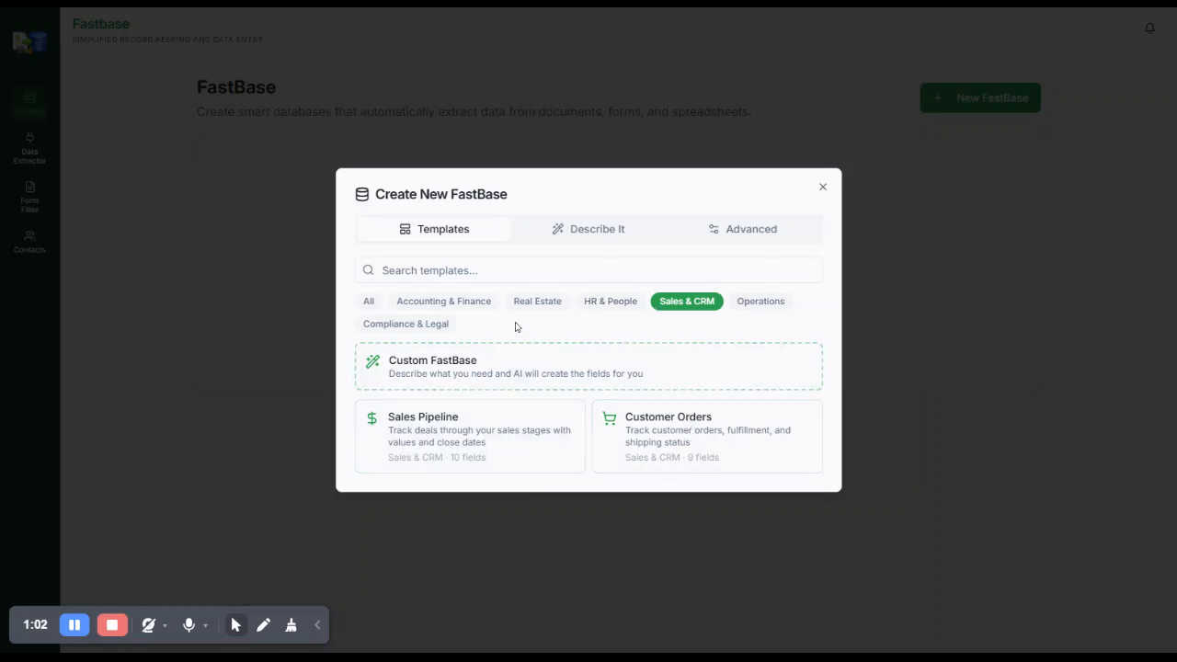
click(371, 303)
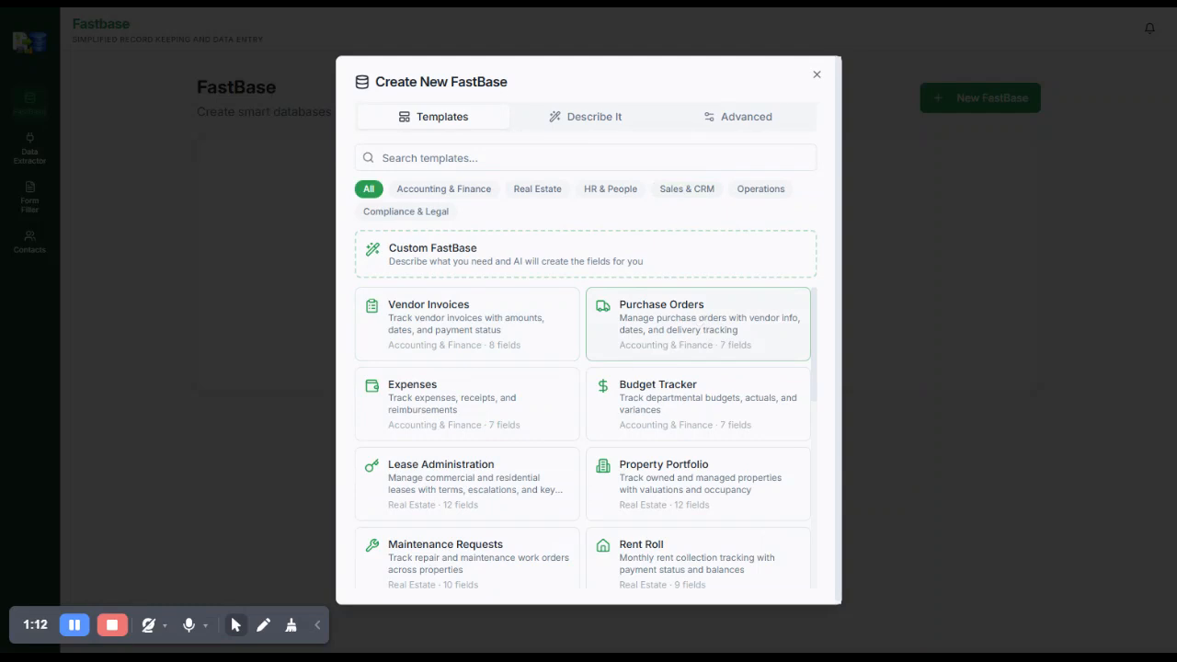
click(697, 317)
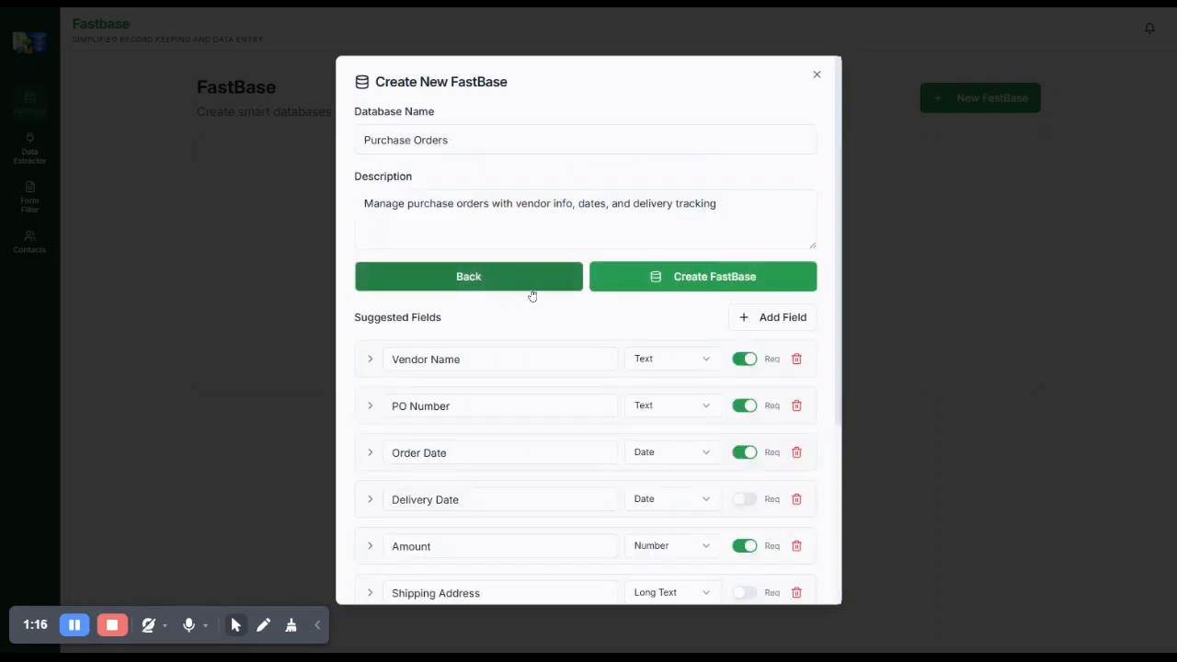
Remove the Shipping Address field from the suggested fields and create the Purchase Orders FastBase.
scroll(508, 325, down, 3)
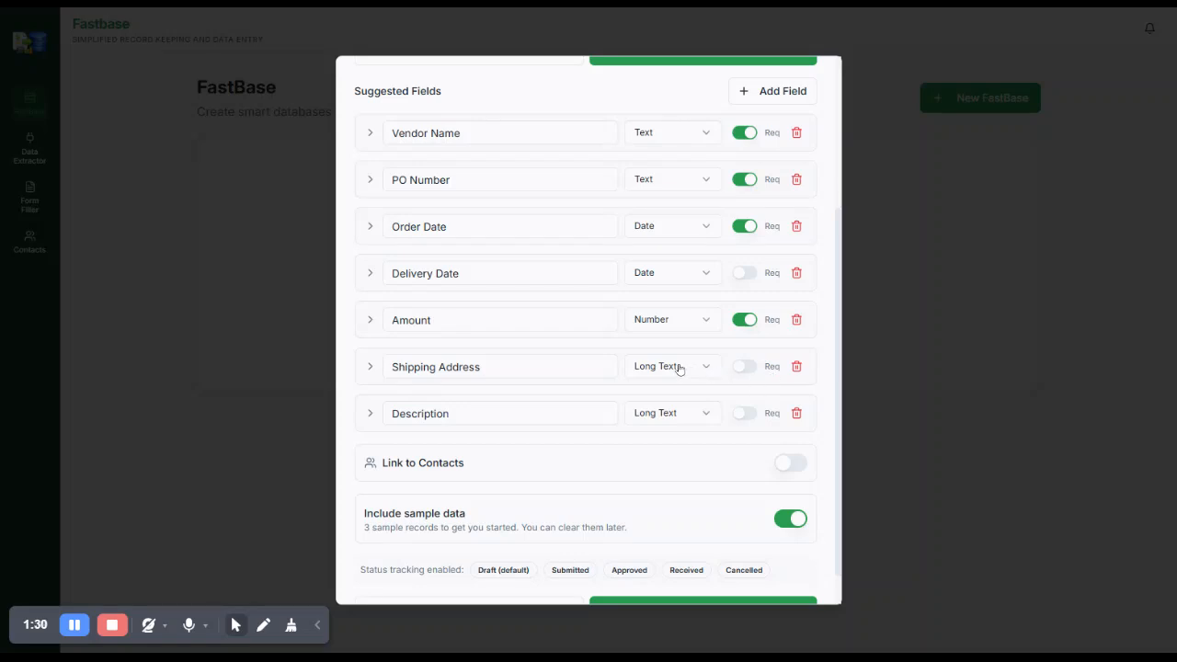
click(796, 367)
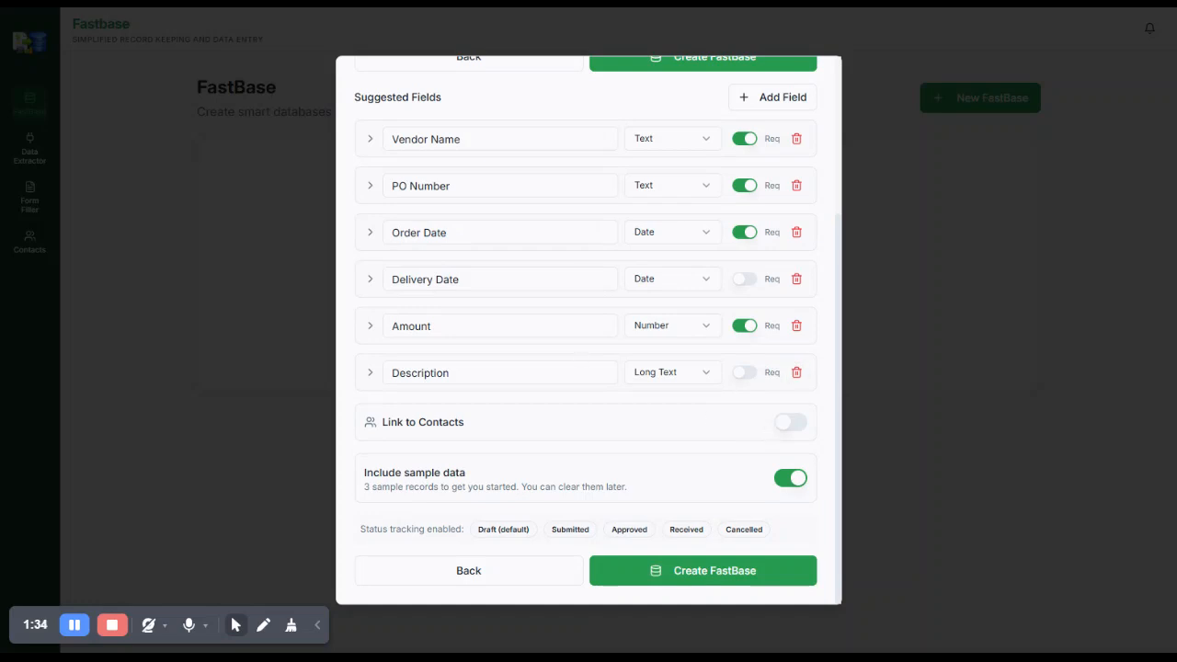
scroll(626, 195, up, 3)
scroll(435, 401, down, 1)
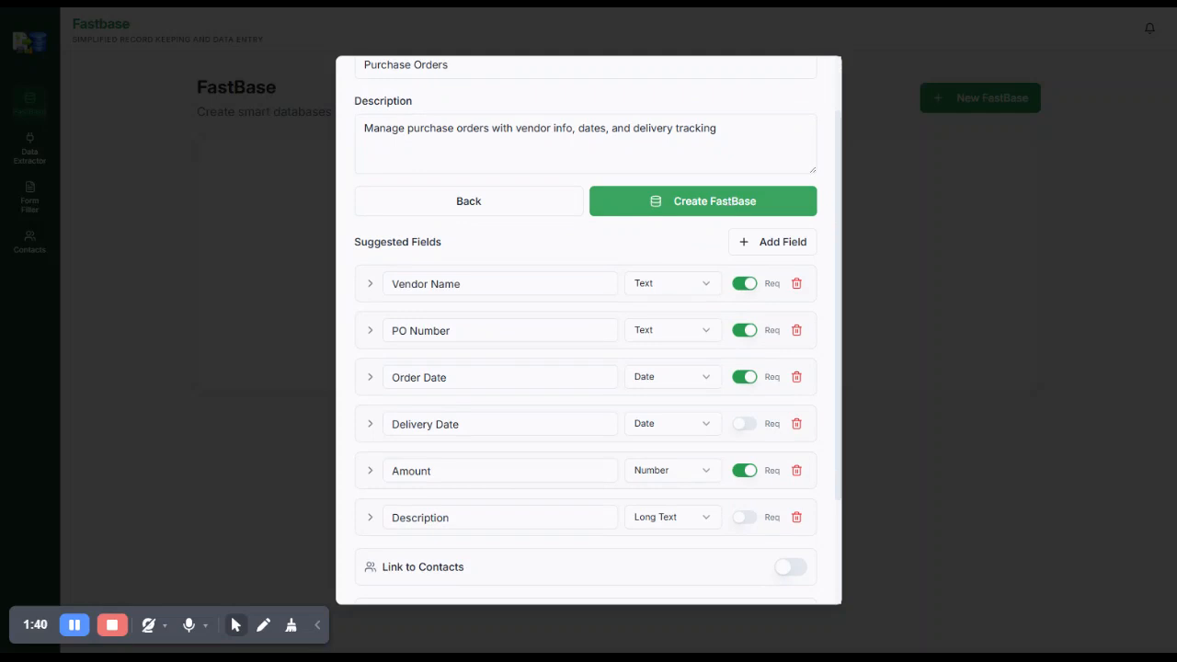
click(729, 204)
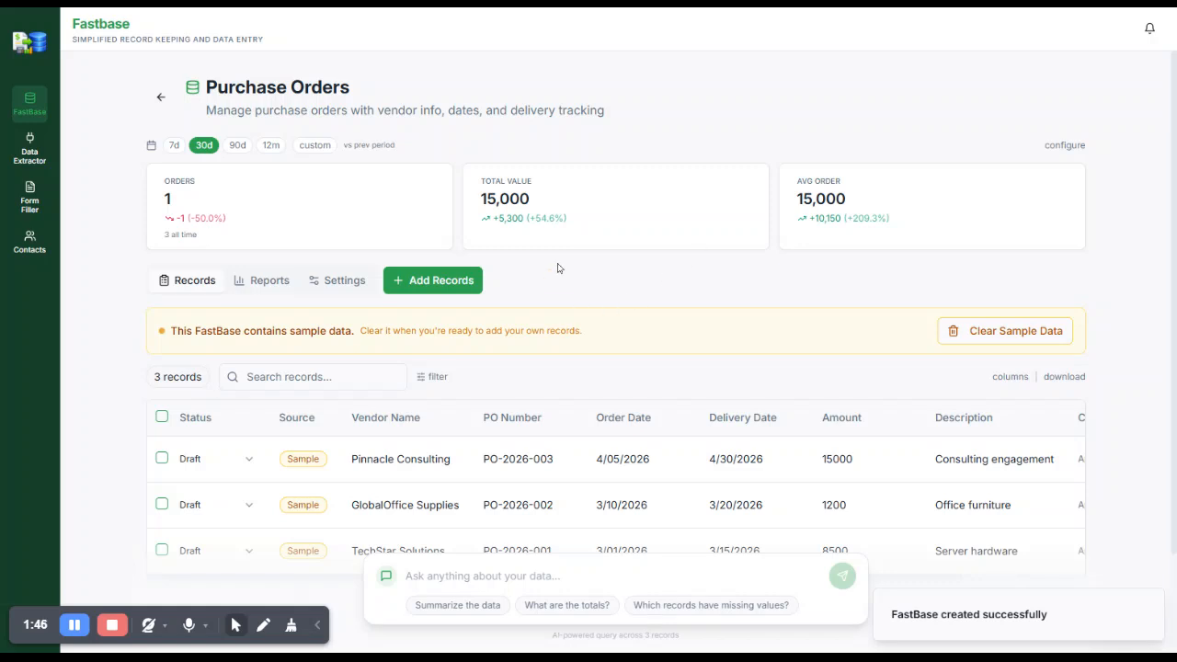
Add a record to Purchase Orders by extracting its data from the document purchase_order.pdf.
scroll(557, 267, down, 2)
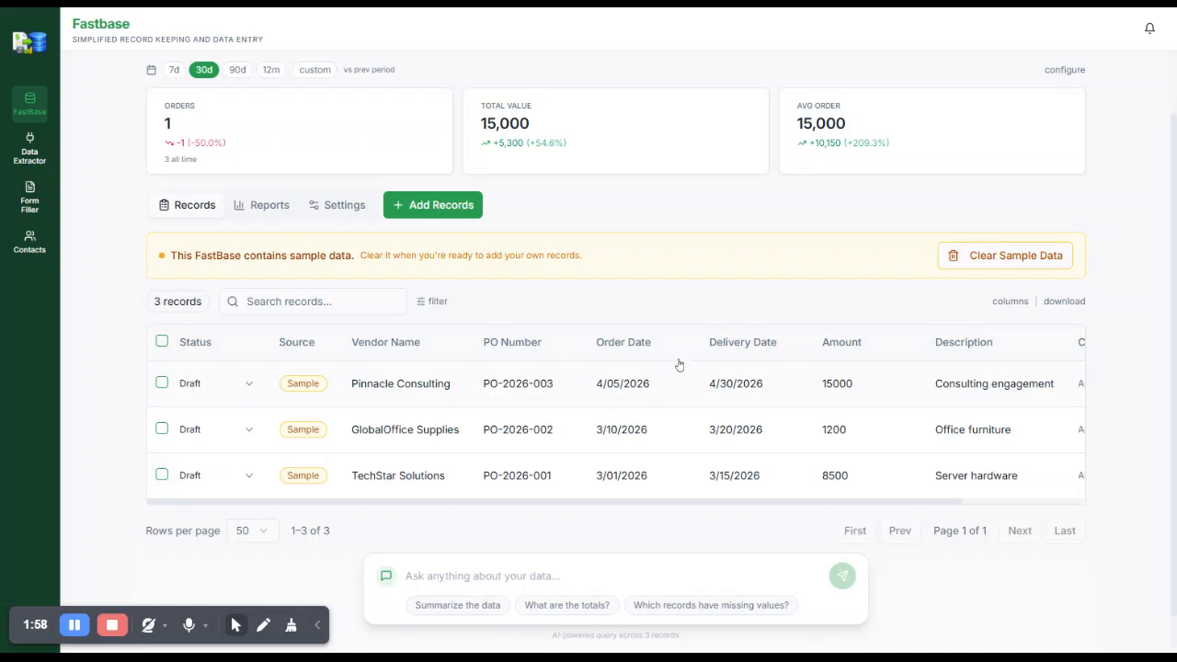
click(1038, 258)
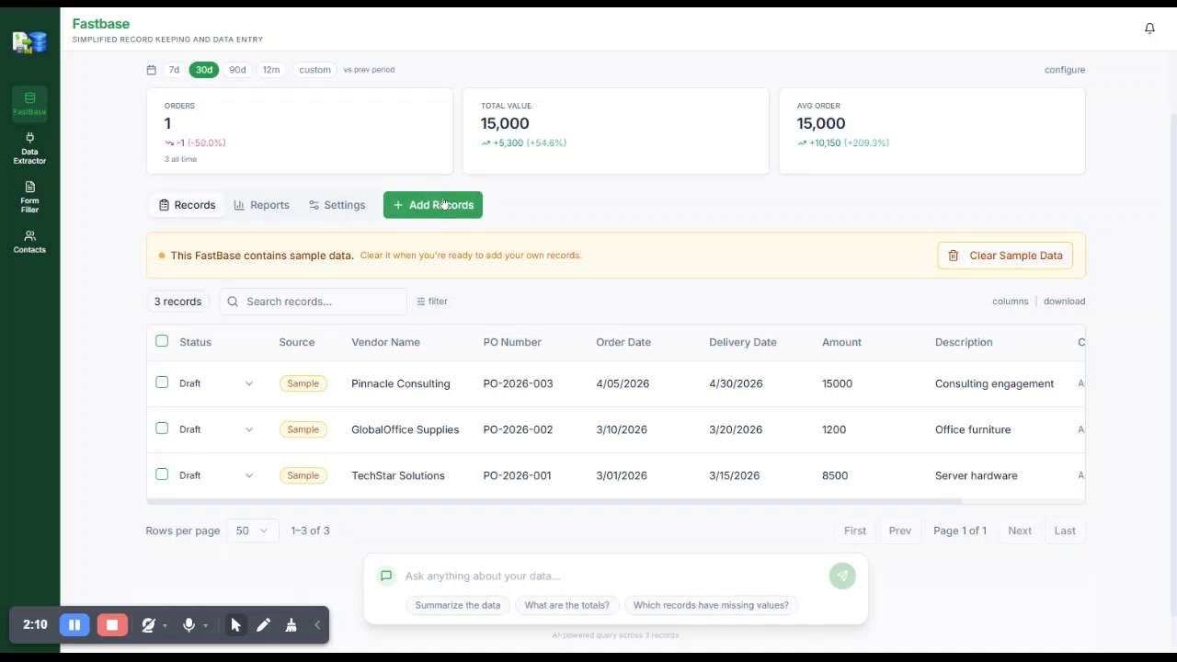
click(443, 204)
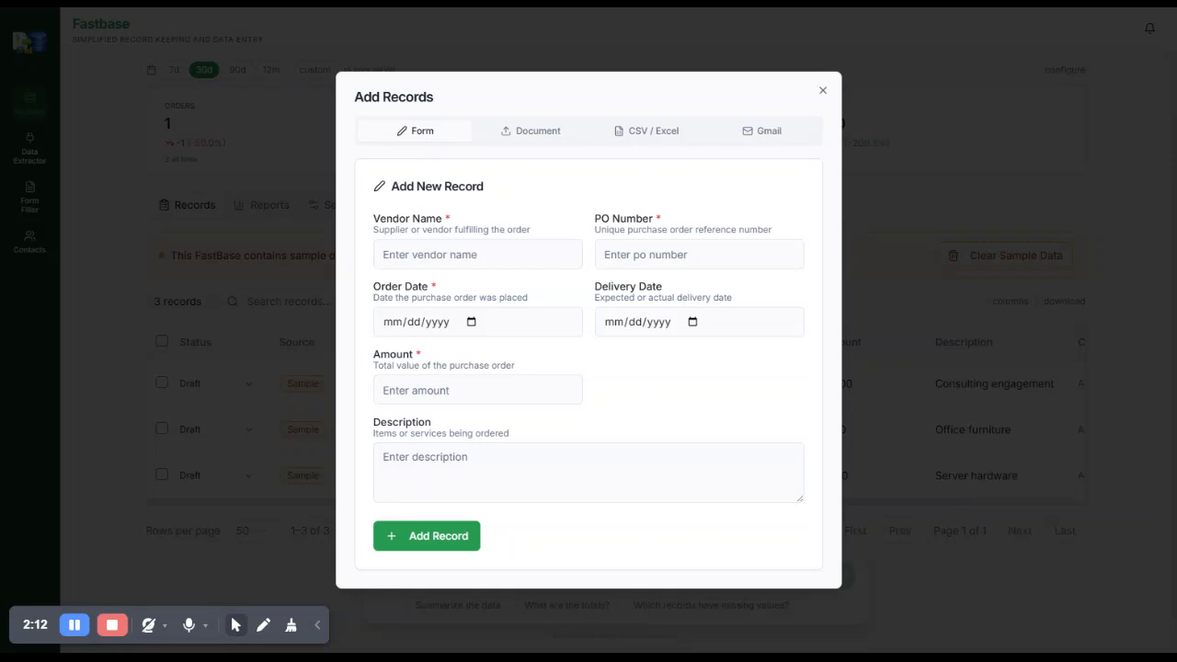
click(477, 255)
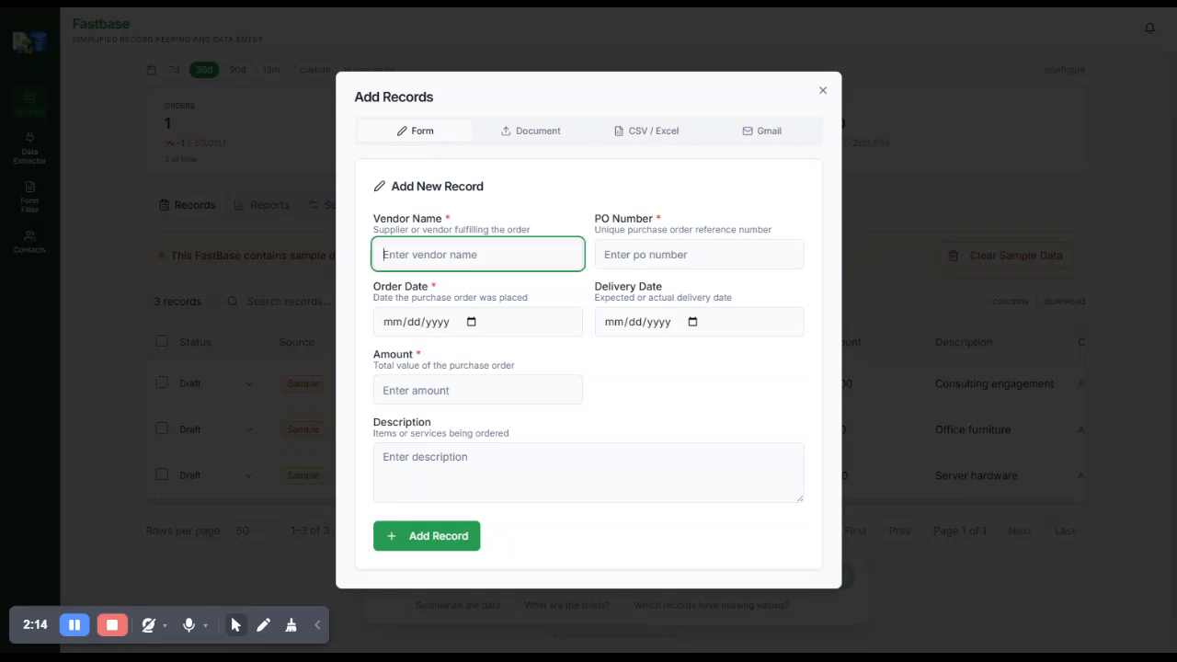
click(542, 134)
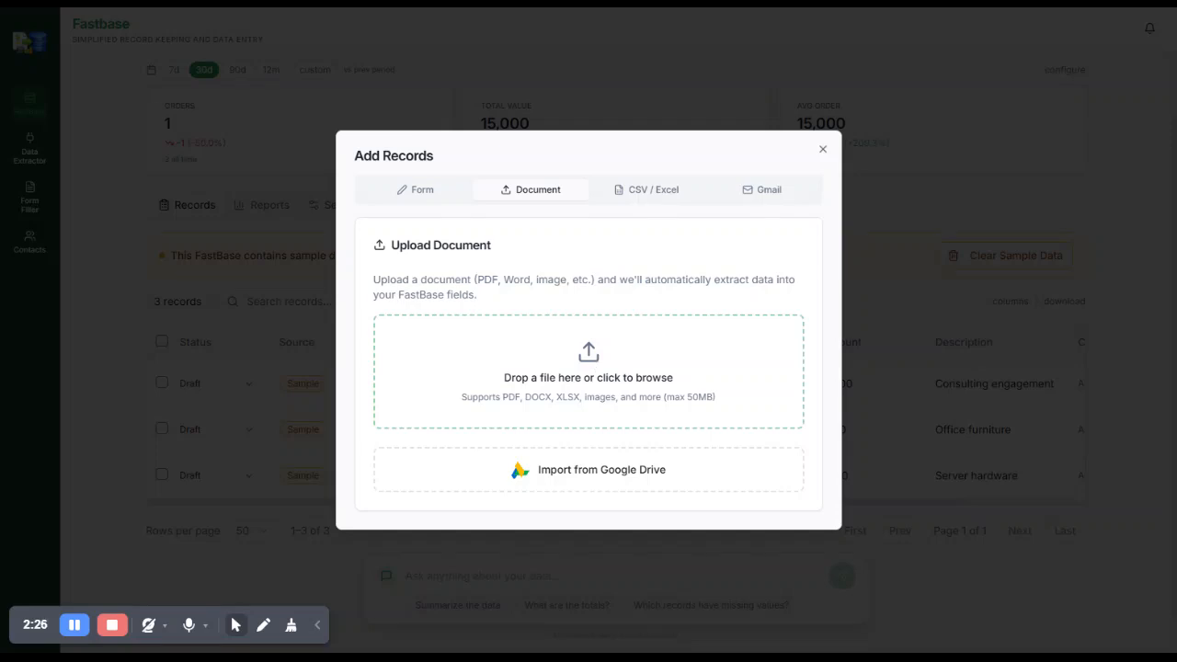
click(685, 471)
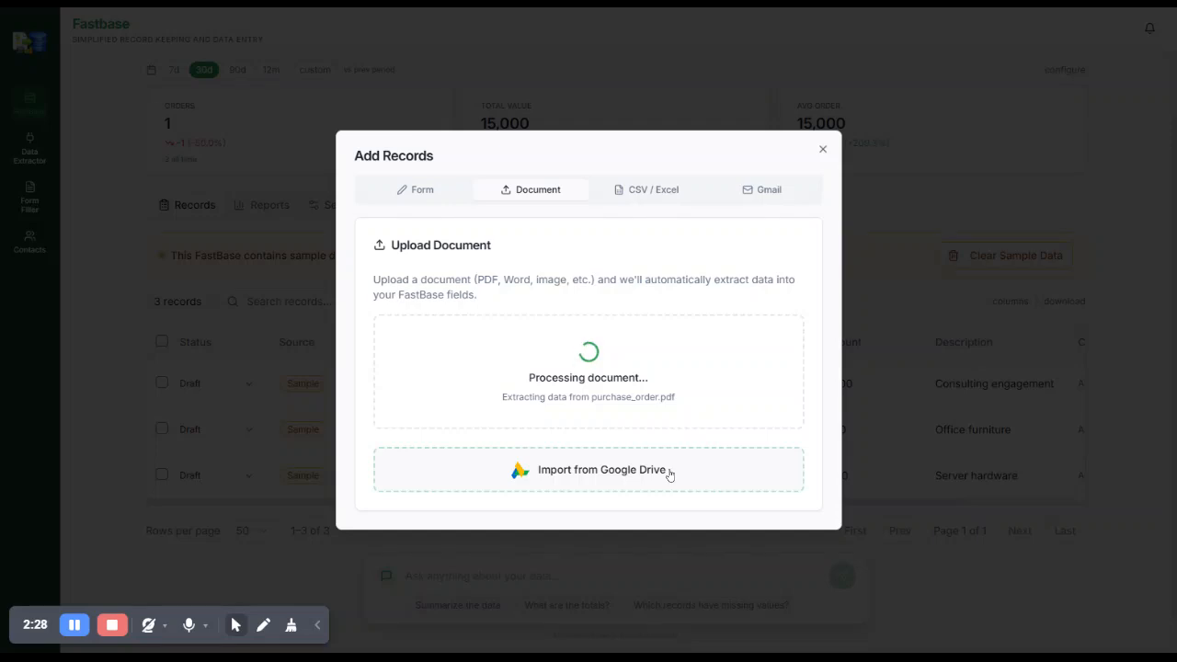
scroll(588, 318, down, 2)
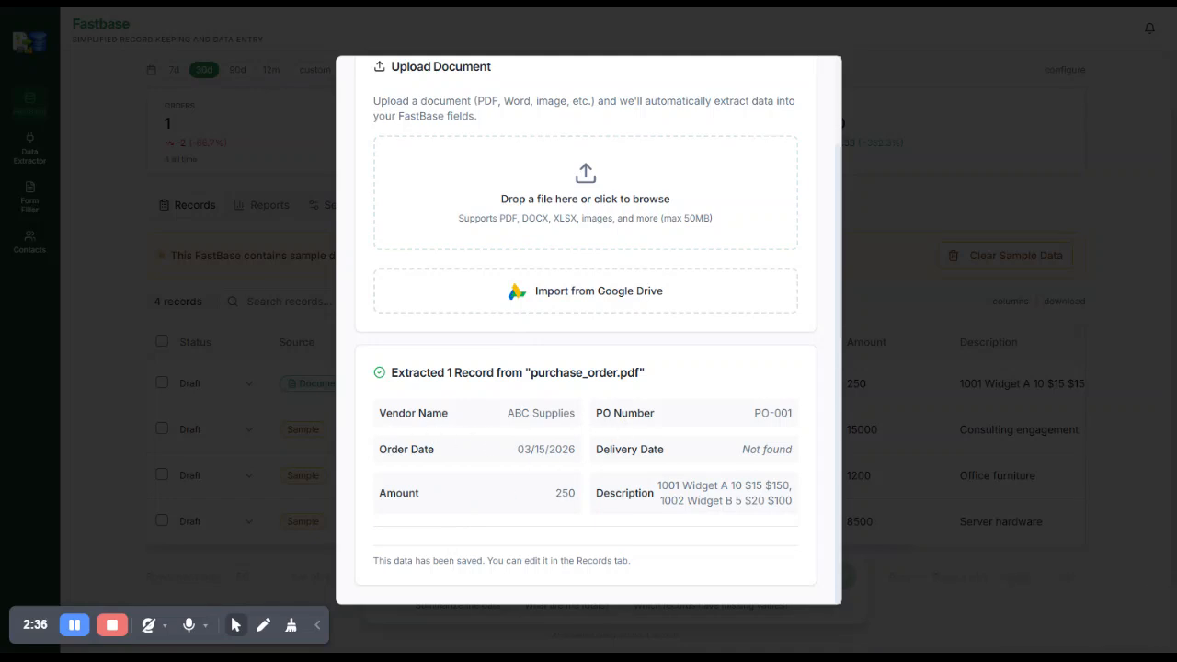
scroll(588, 331, up, 3)
click(815, 77)
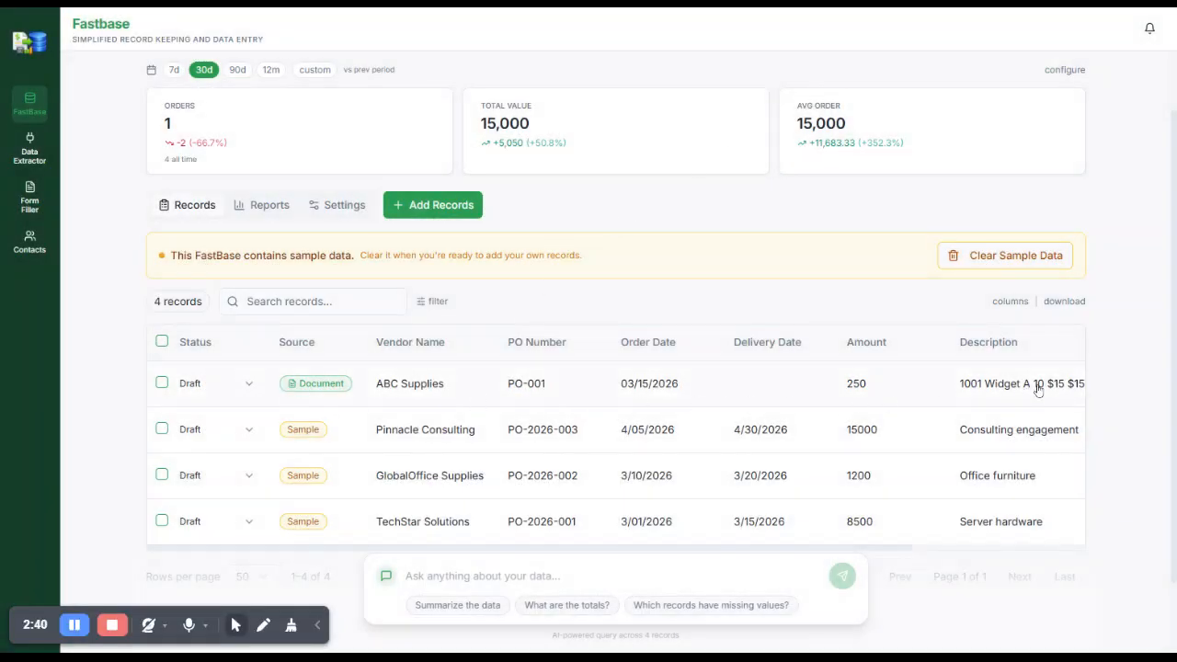
View the source document of the ABC Supplies record to compare it with the extracted values, and close the preview.
click(321, 385)
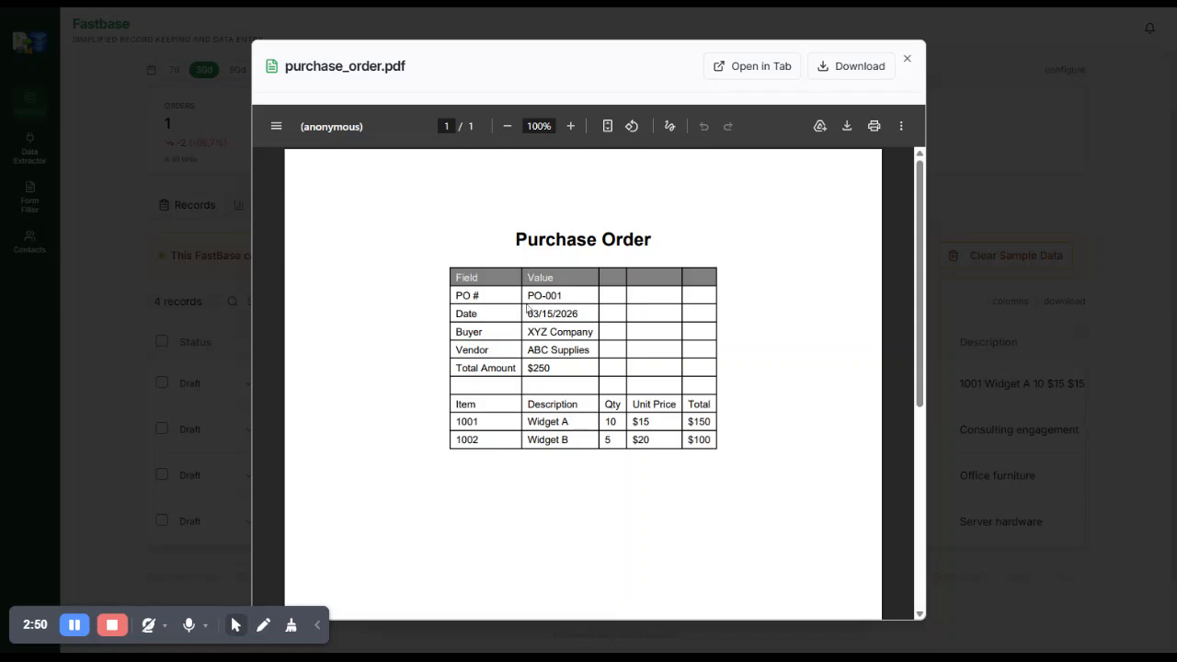
click(907, 59)
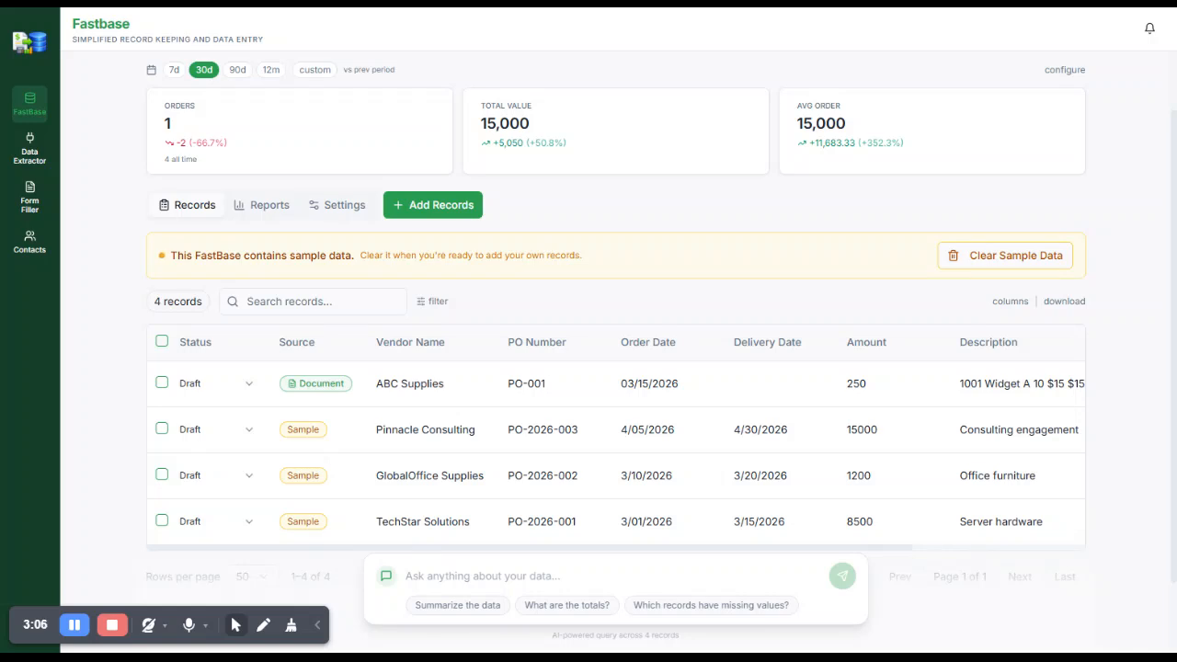
scroll(733, 279, down, 1)
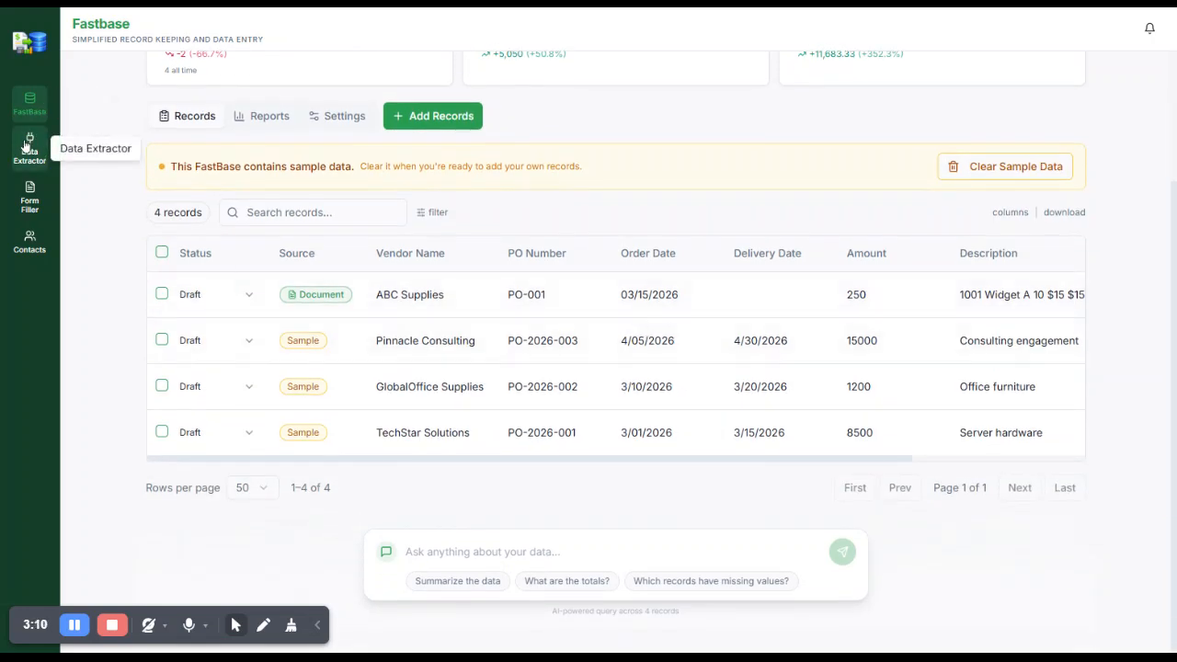
Return to the FastBase list and start a new custom FastBase created from a description.
click(31, 98)
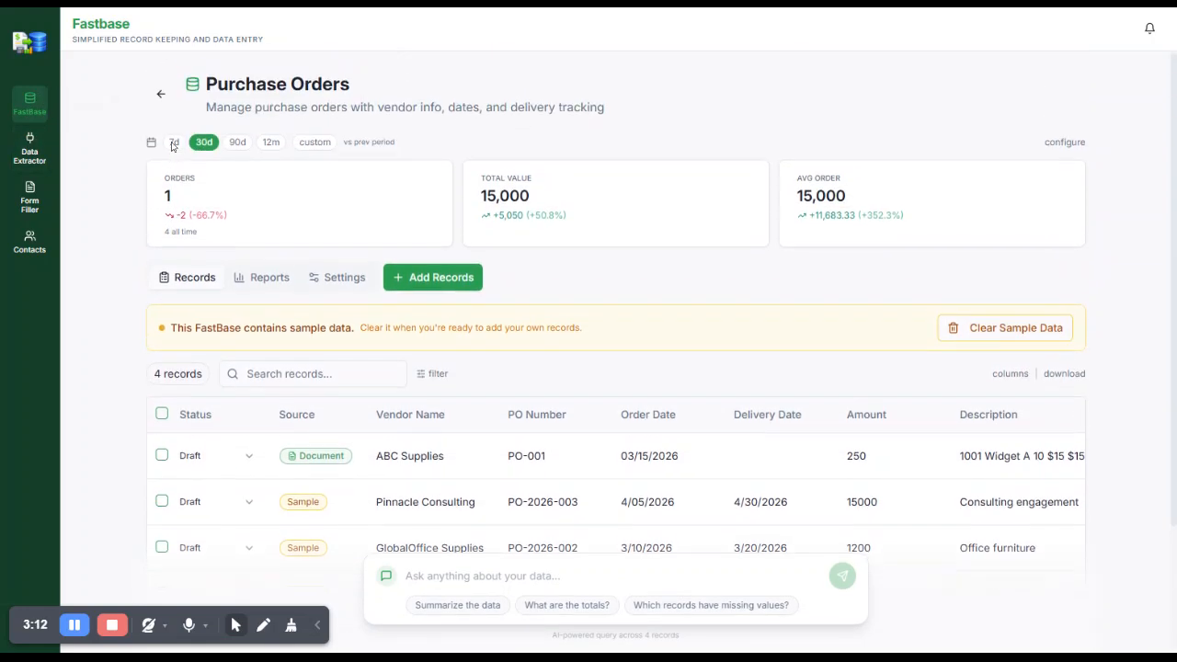
click(171, 97)
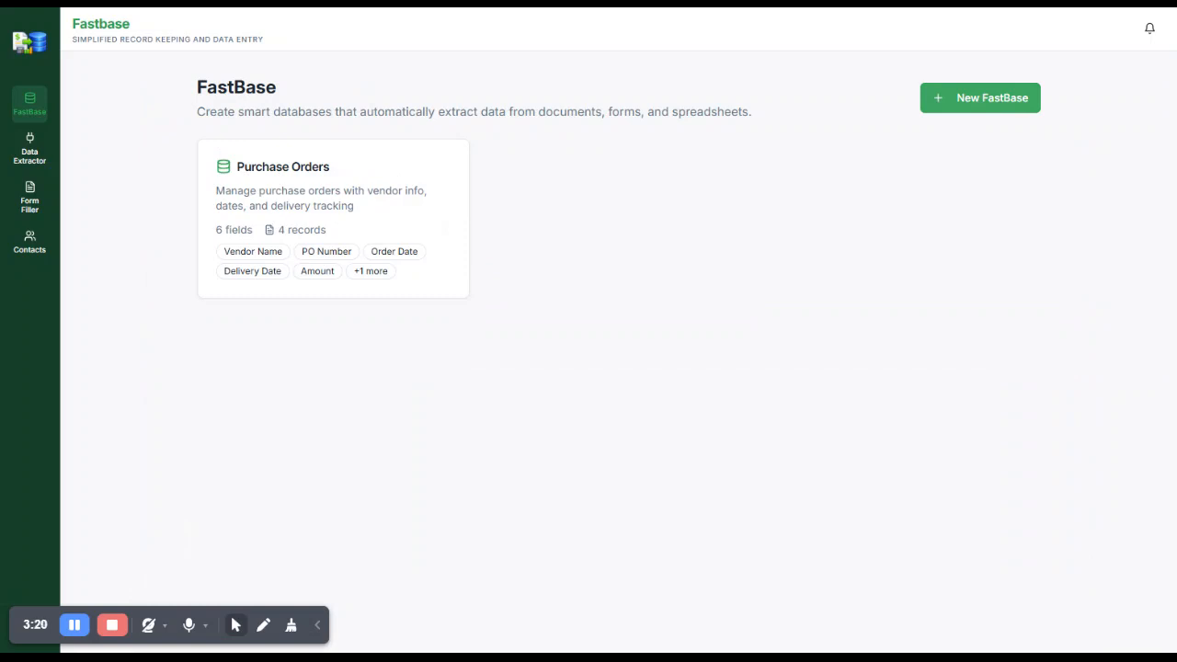
click(979, 103)
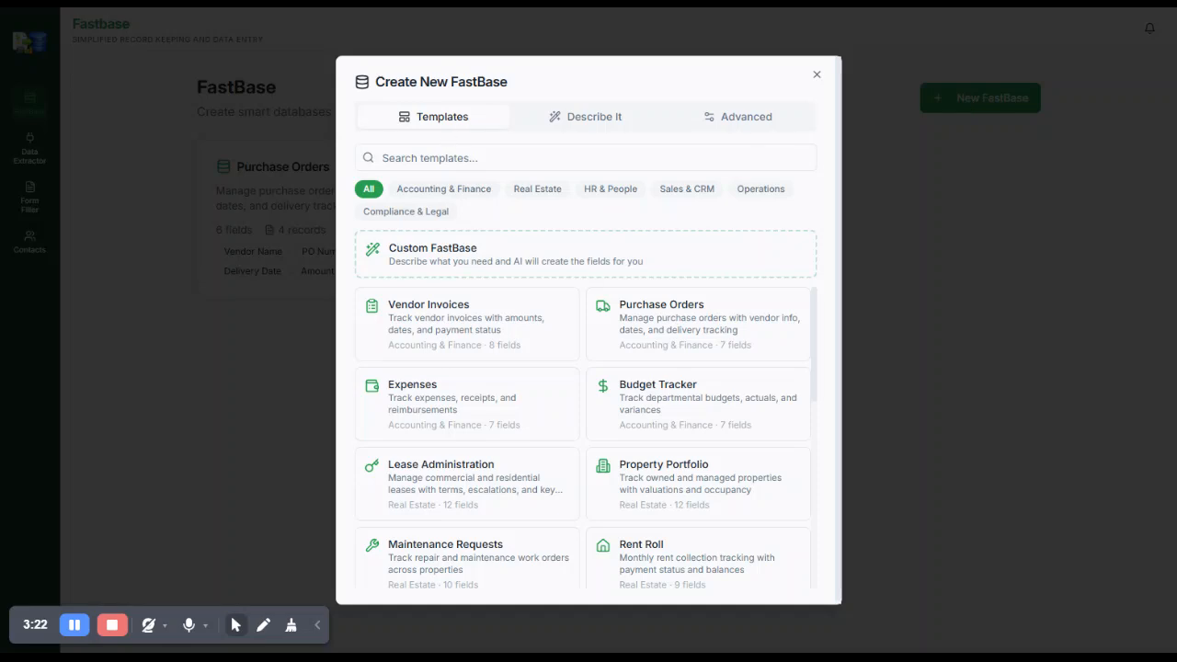
click(421, 254)
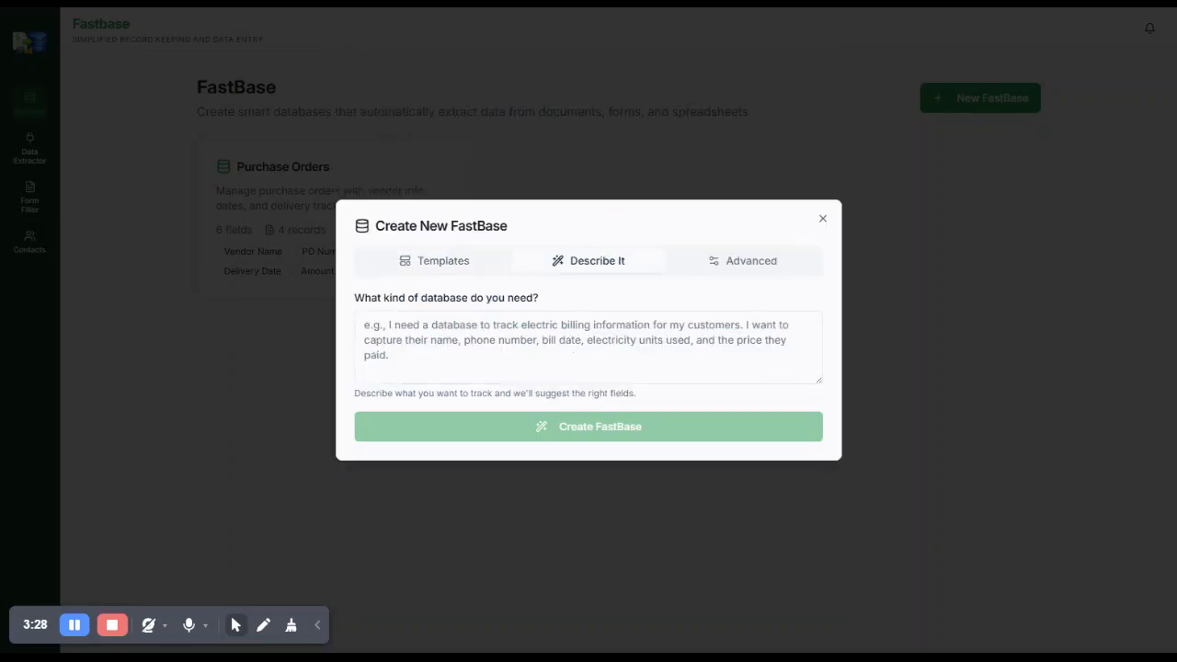
Describe the database as capturing electricity information from different providers and consumers (name, reference number, units used, price paid, bill date) and generate its fields.
click(513, 335)
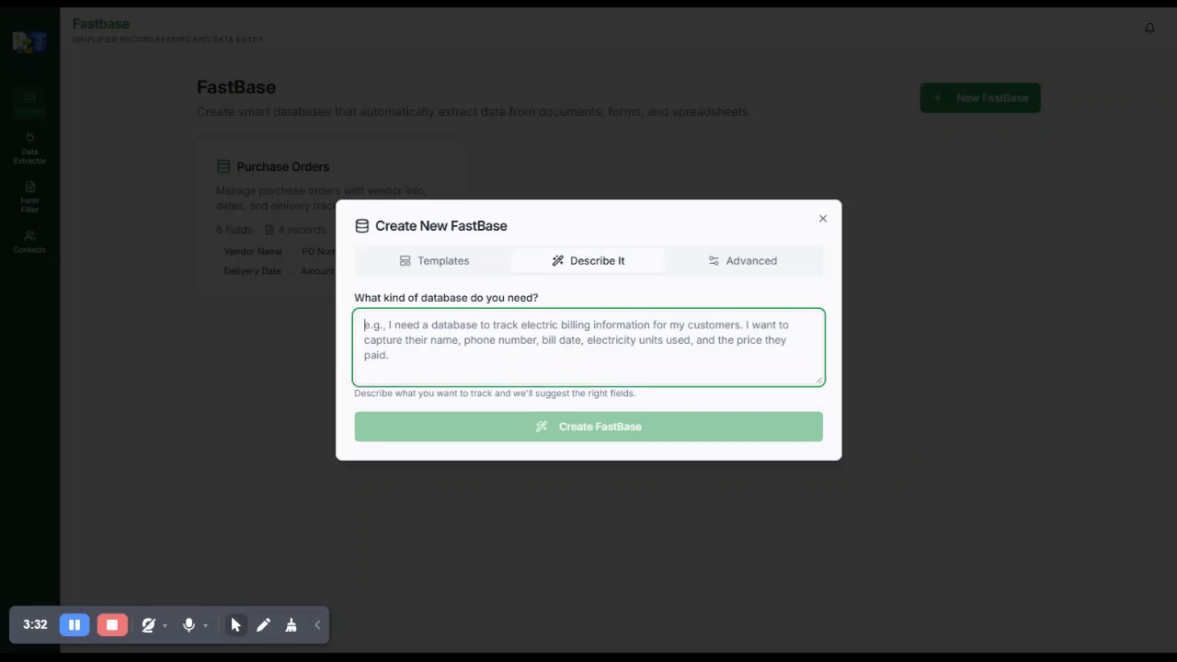
text(Capt)
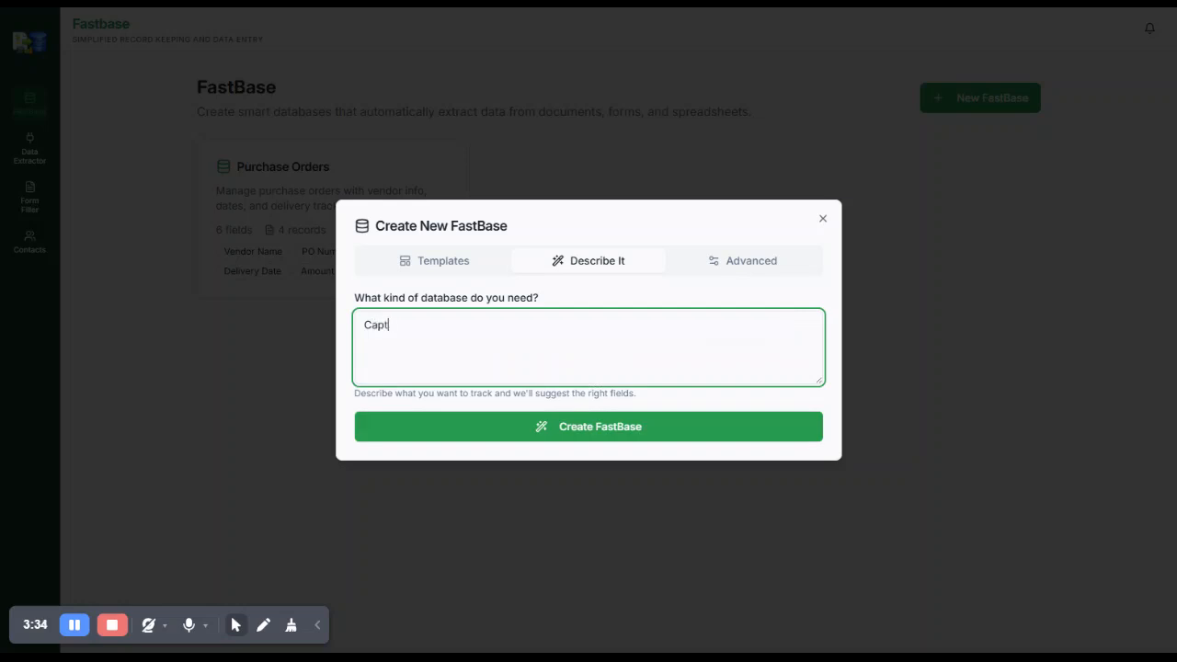
text(ure elecittricity information)
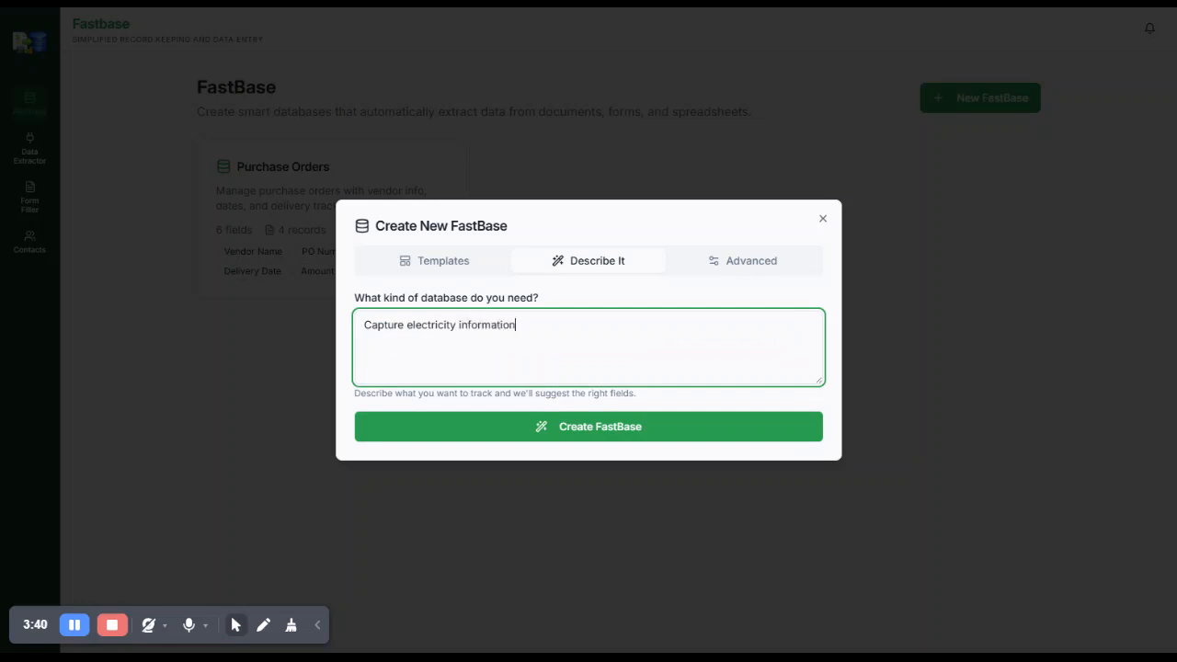
key(BackSpace)
key(BackSpace)
key(BackSpace)
key(BackSpace)
key(BackSpace)
text(ation from different provide)
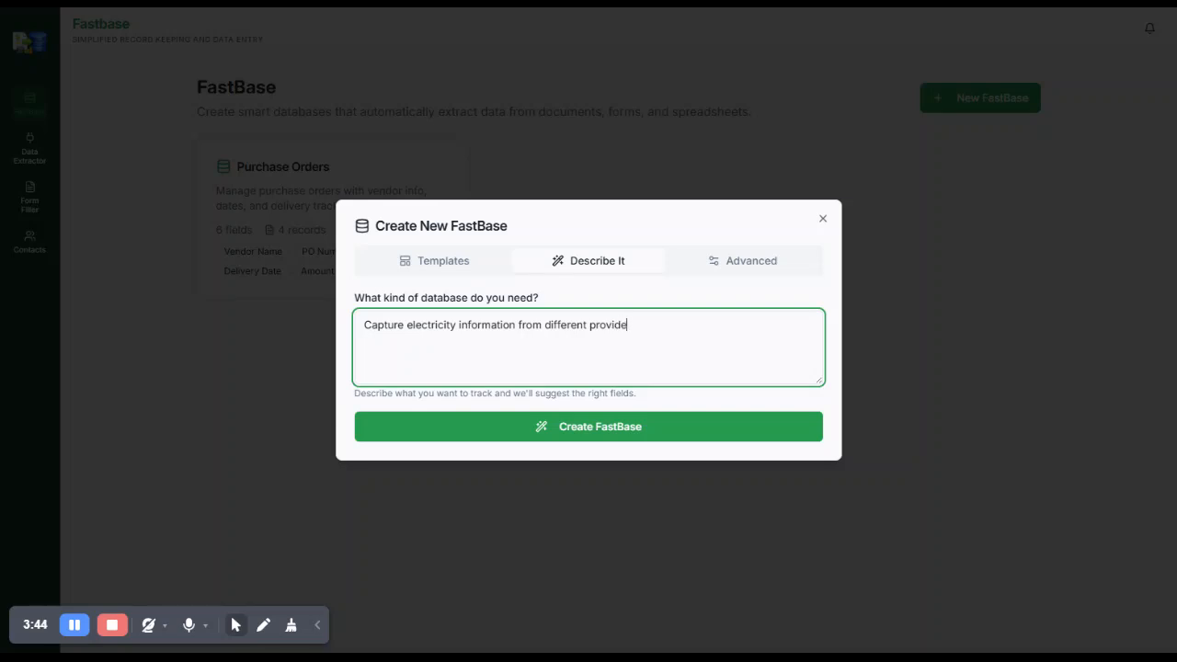
text(rs and consumers. We want to ca)
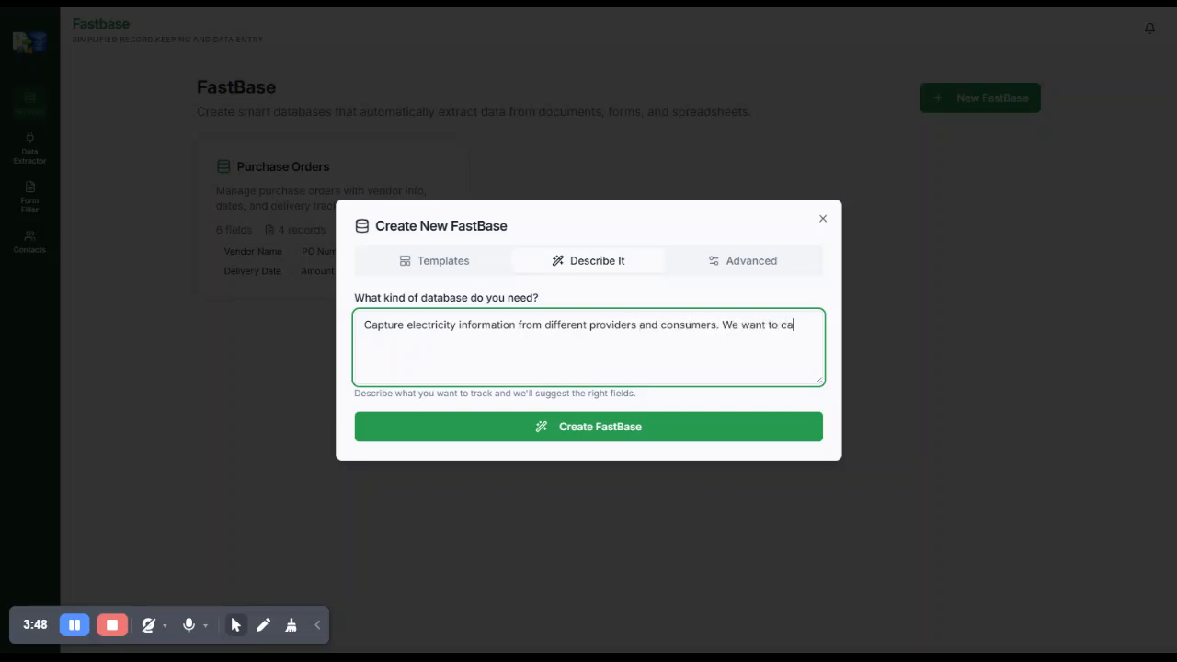
text(pture the name, r)
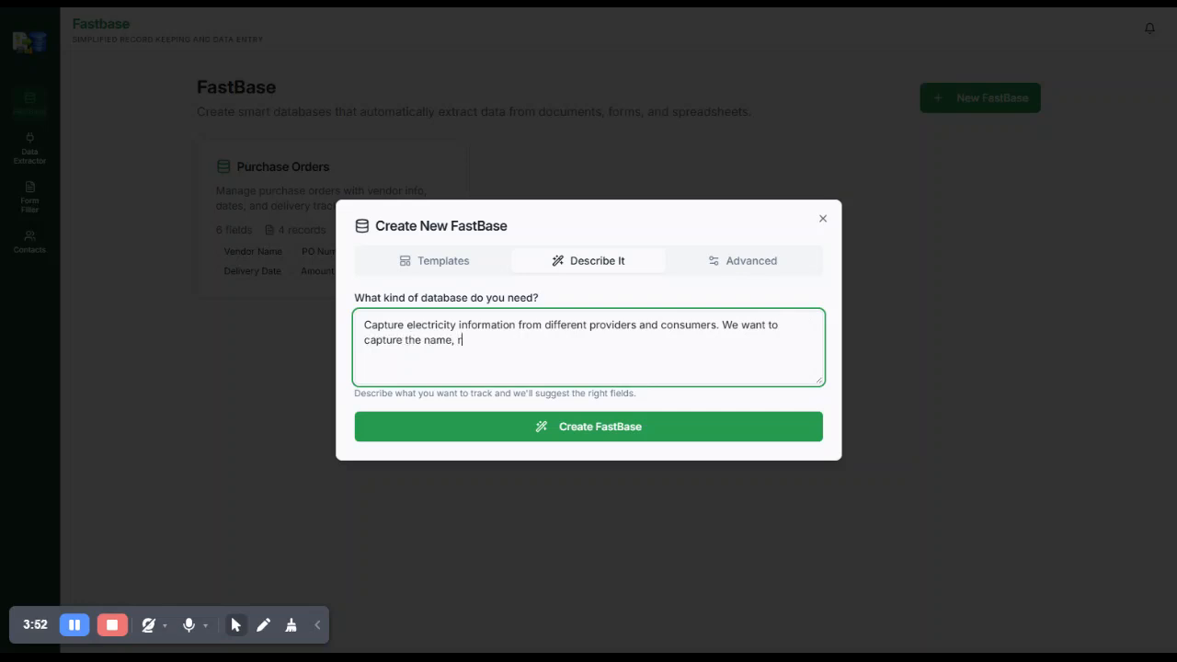
text(eference number, the u)
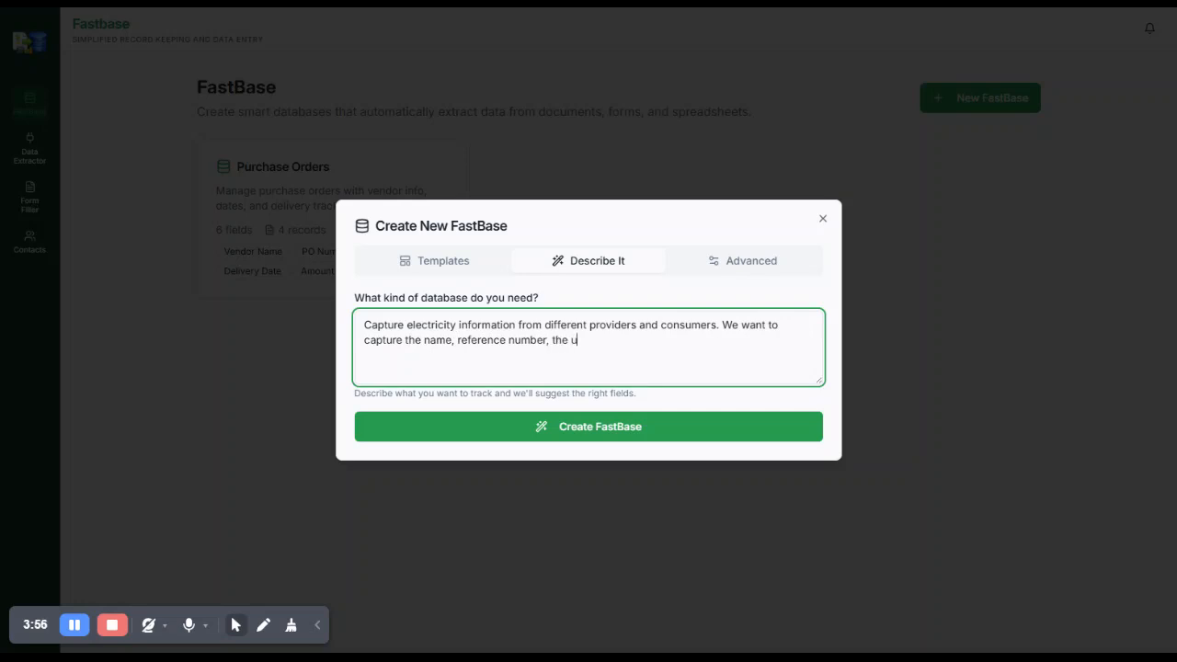
text(nits used, the price paid, )
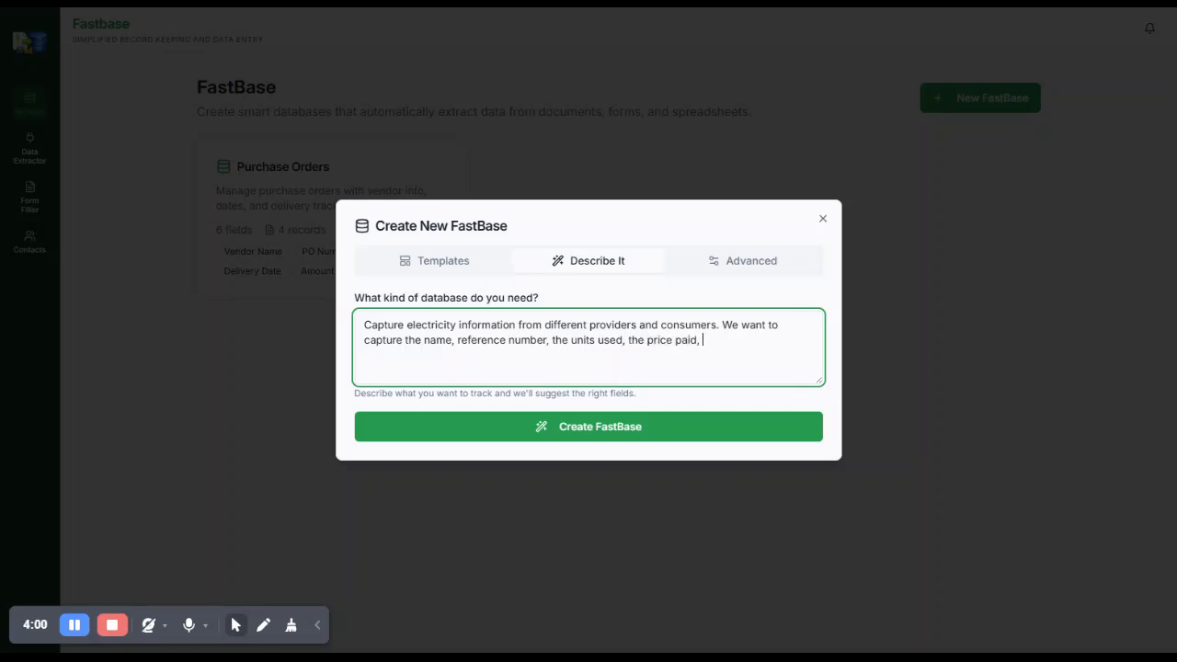
text(and date of the bill.)
click(619, 427)
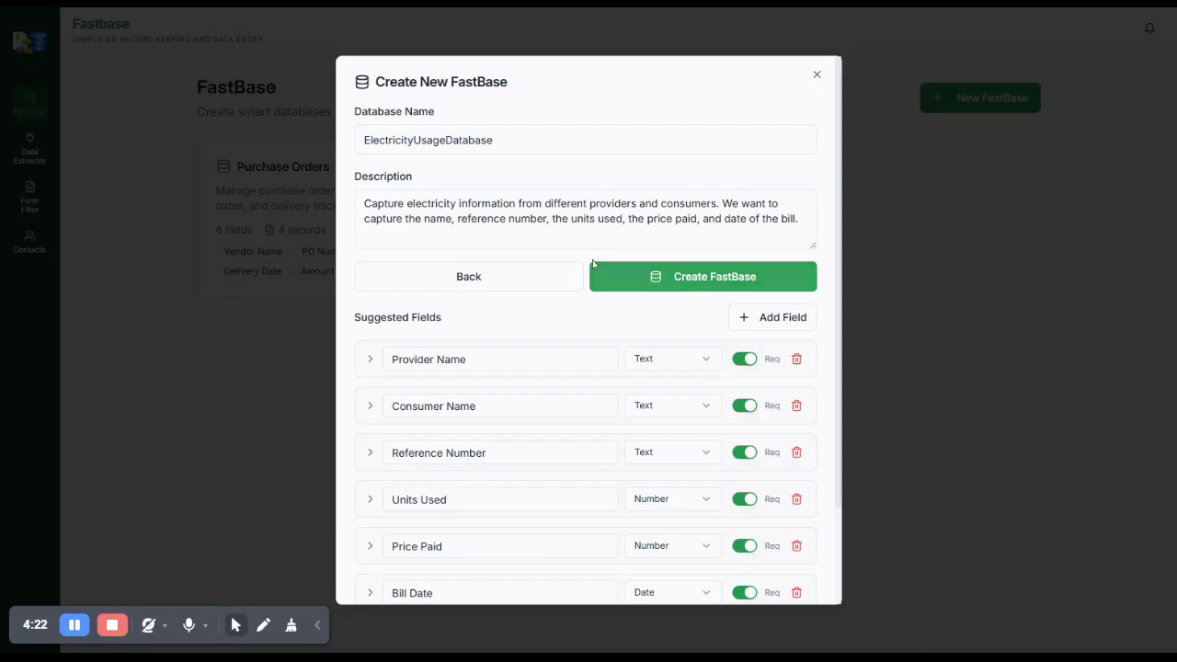
Delete the suggested Provider Name field and rename the Consumer Name field to Customer Name.
scroll(465, 309, down, 2)
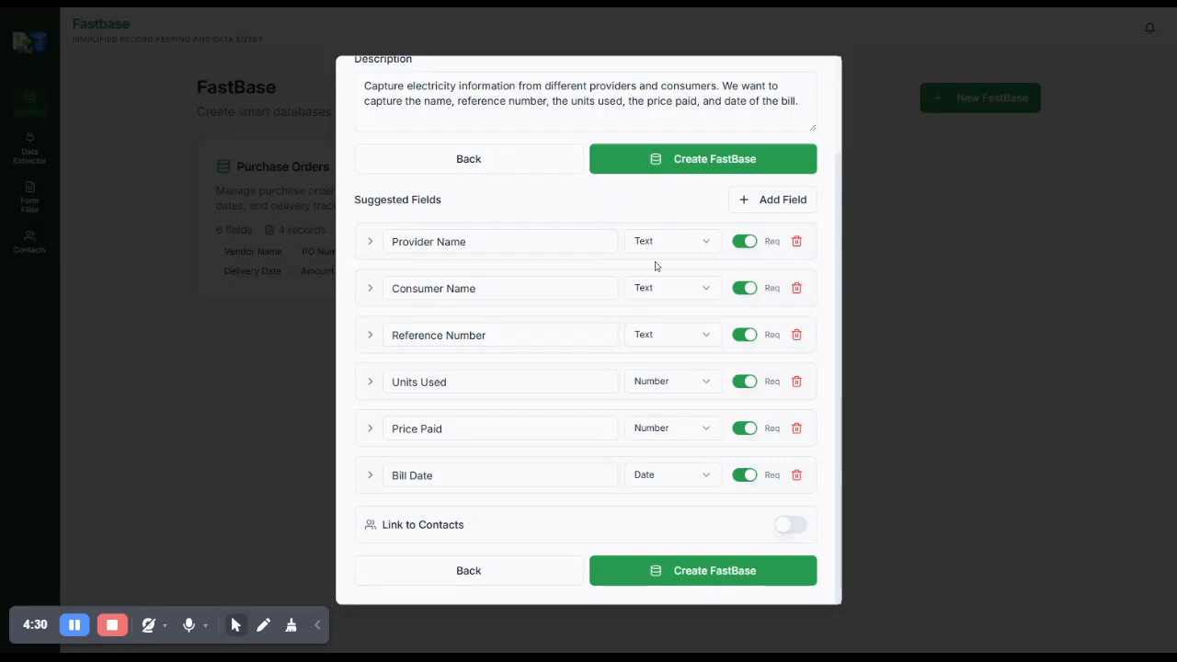
click(798, 244)
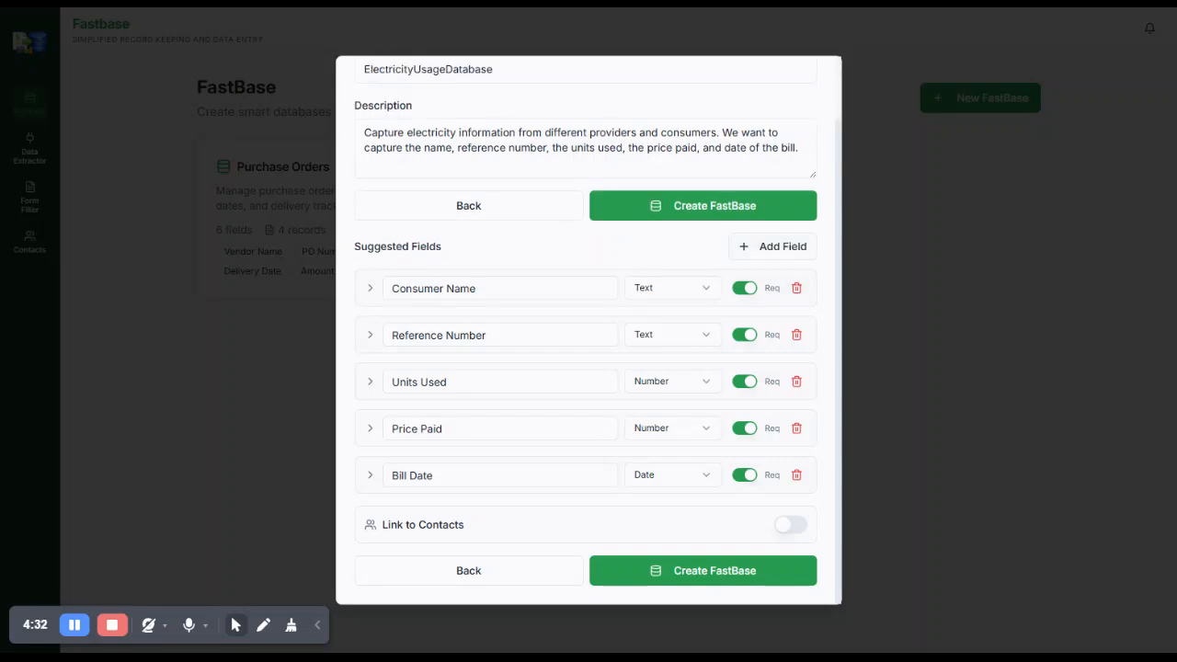
drag(494, 290, 322, 267)
text(Co)
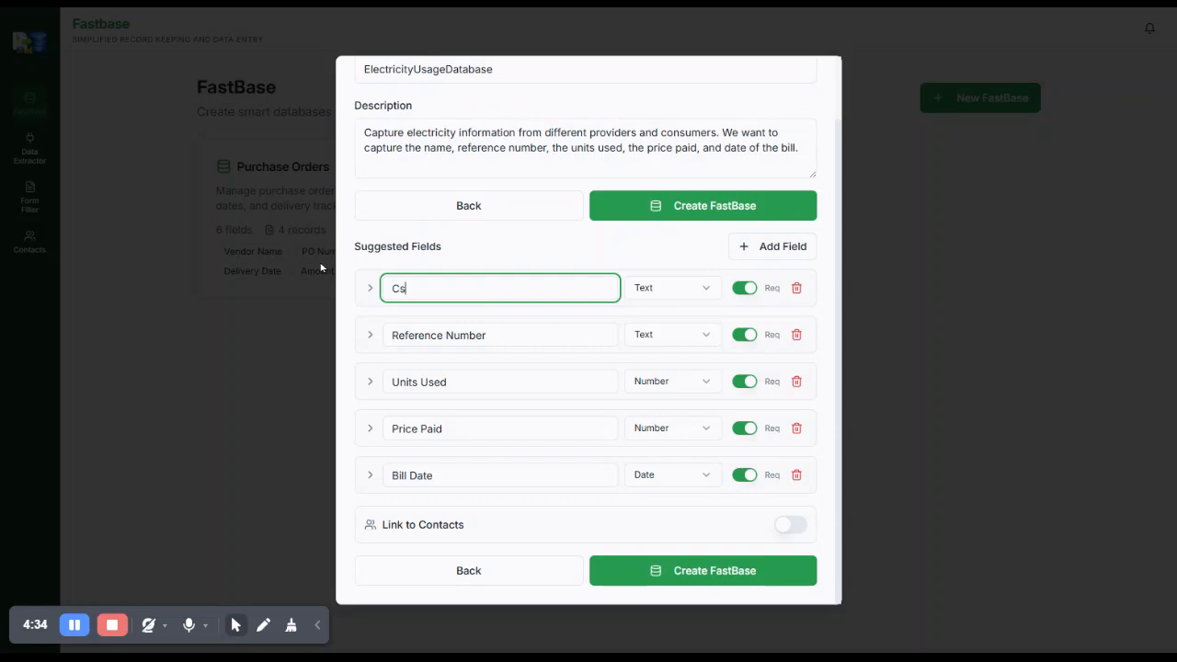
key(BackSpace)
text(ustomer na)
key(BackSpace)
key(BackSpace)
text(Name)
Make all five fields, from Customer Name to Bill Date, optional and create the ElectricityUsageDatabase FastBase.
click(745, 290)
click(744, 291)
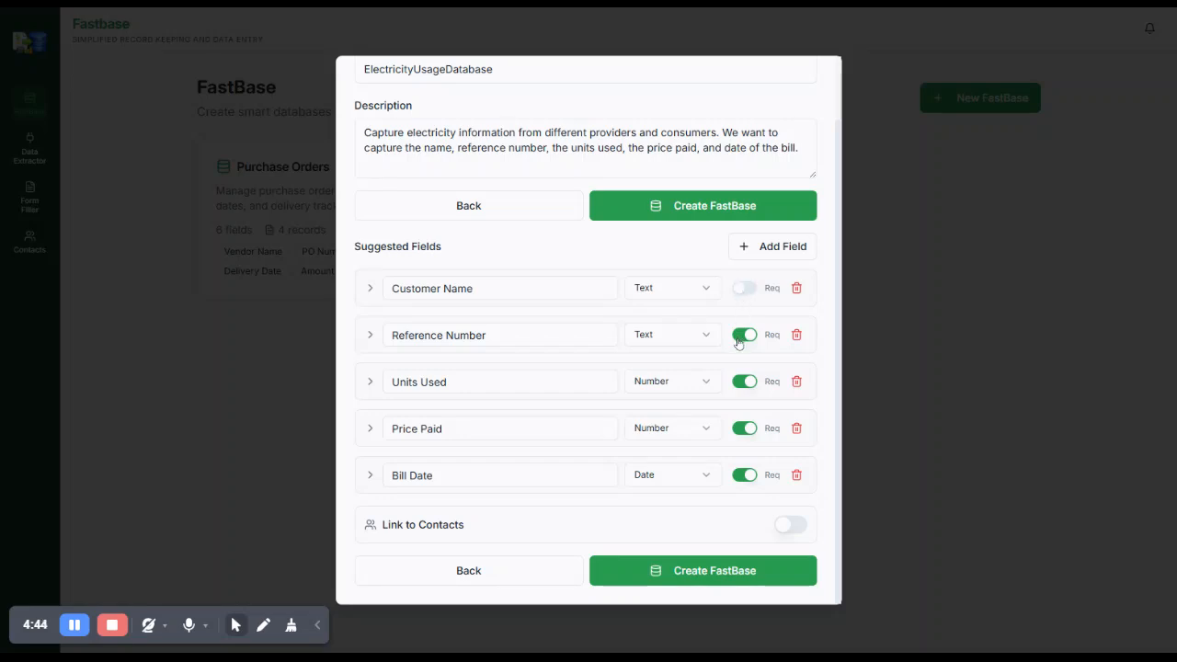
click(741, 338)
click(744, 384)
click(744, 428)
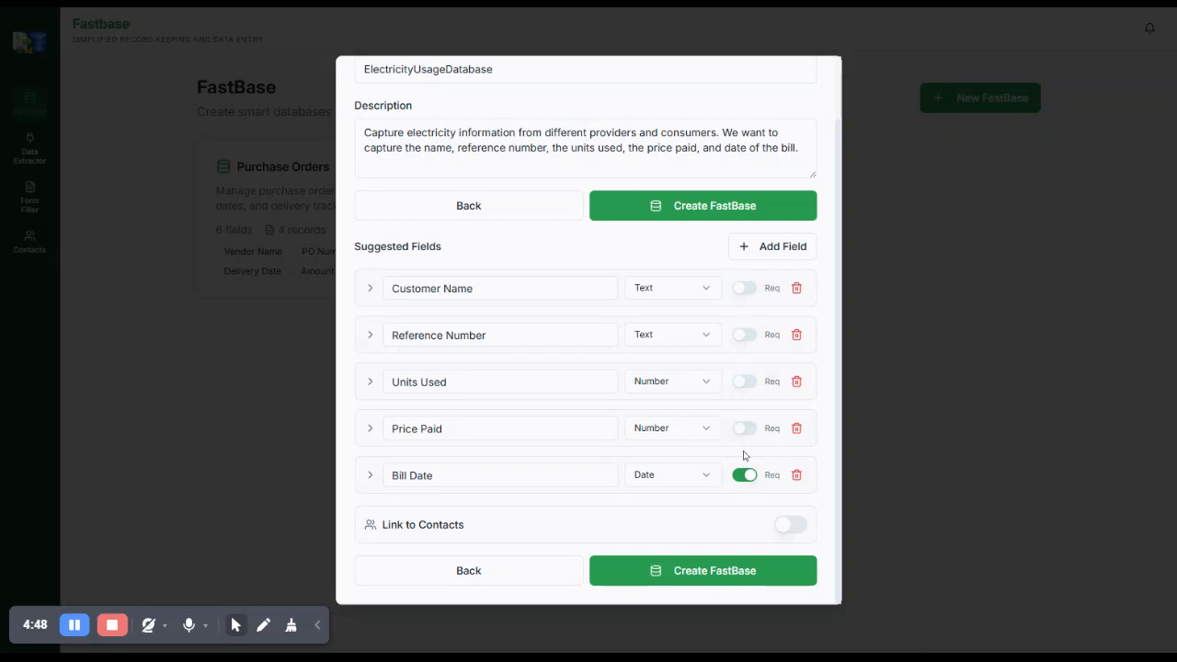
click(745, 475)
click(720, 573)
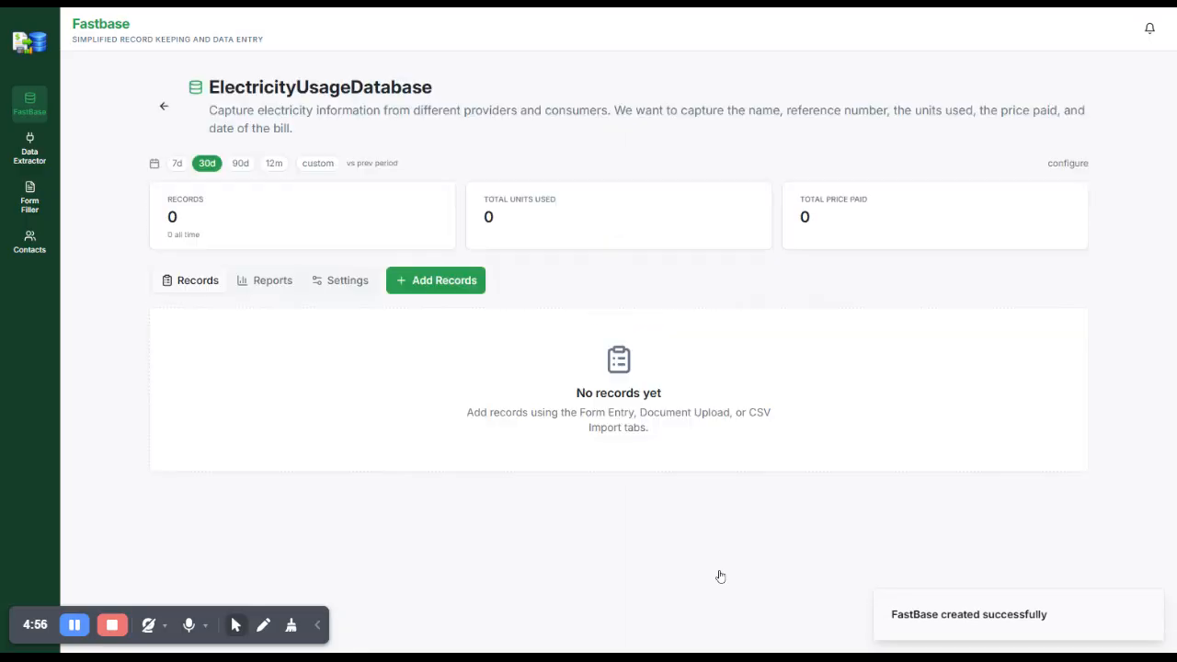